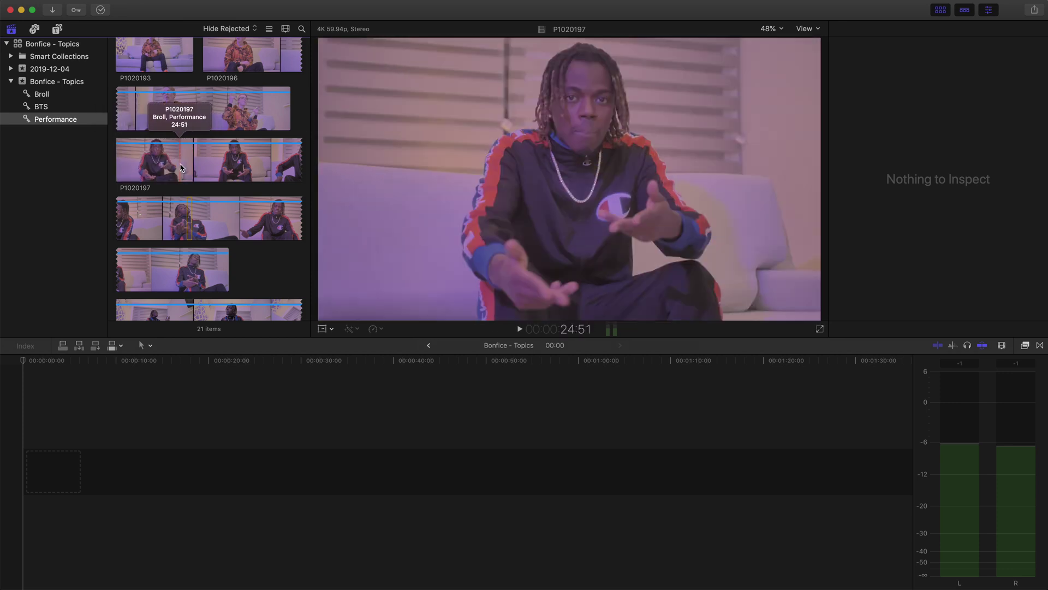
- Preview the P1020197 performance clip and place the whole clip at the start of the empty timeline
click(182, 168)
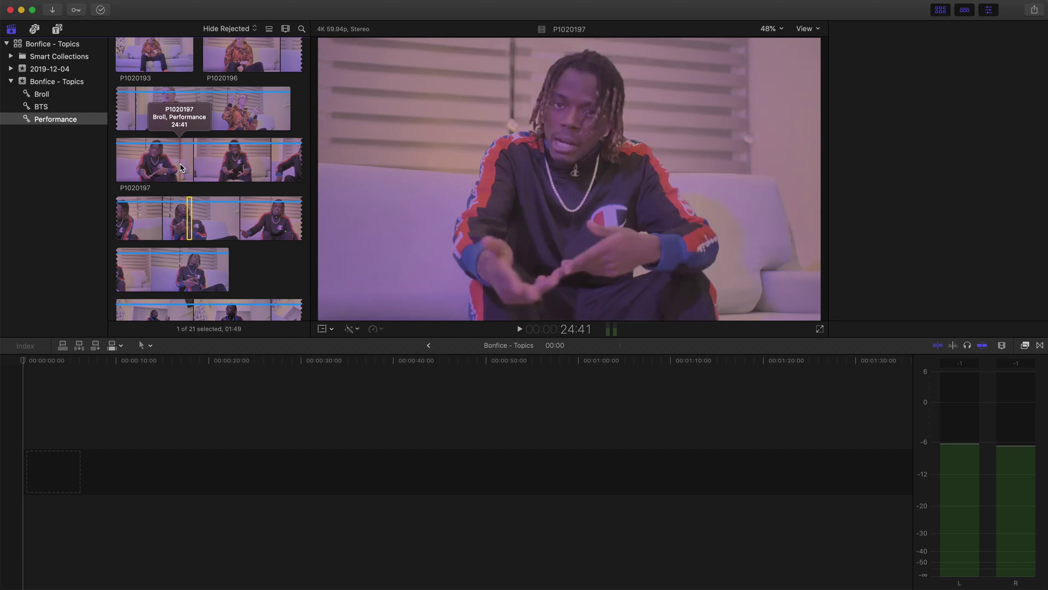
key(space)
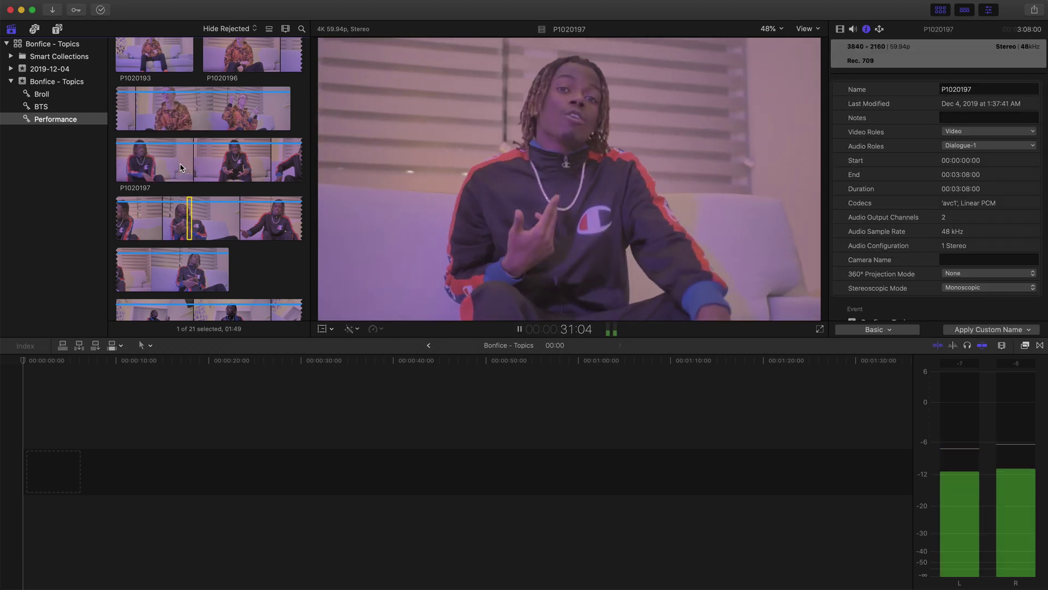
click(145, 160)
click(145, 159)
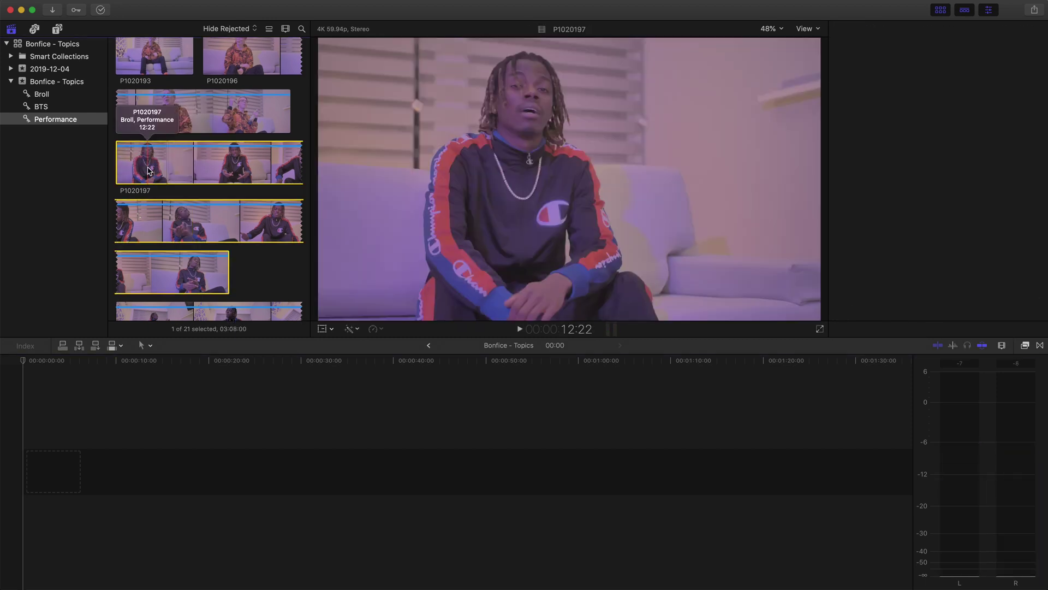
drag(167, 187, 107, 462)
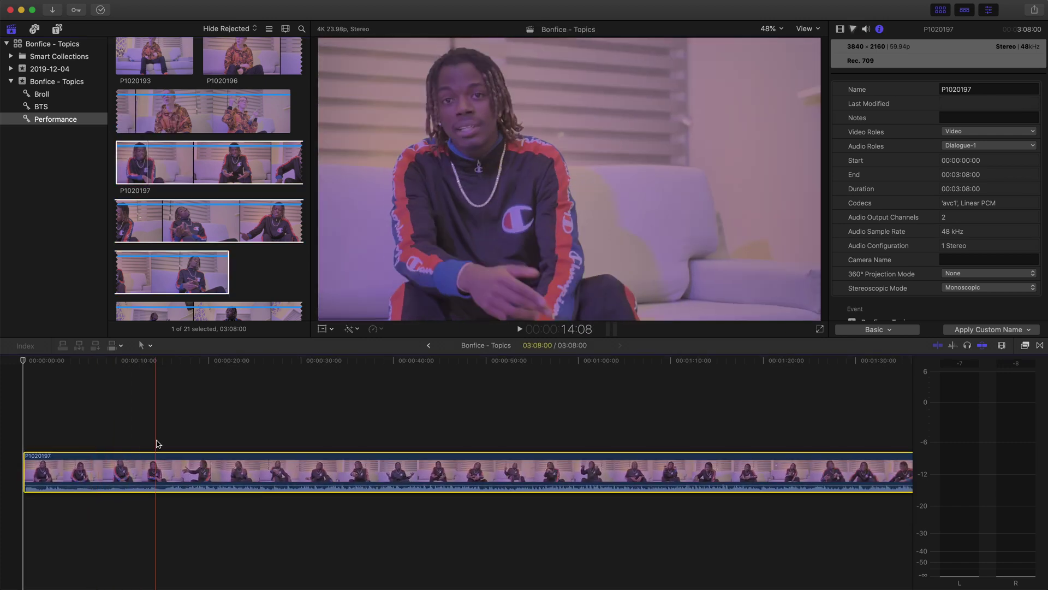
- Play the opening of P1020197 in the timeline repeatedly to locate a distinct beat change for syncing
click(175, 442)
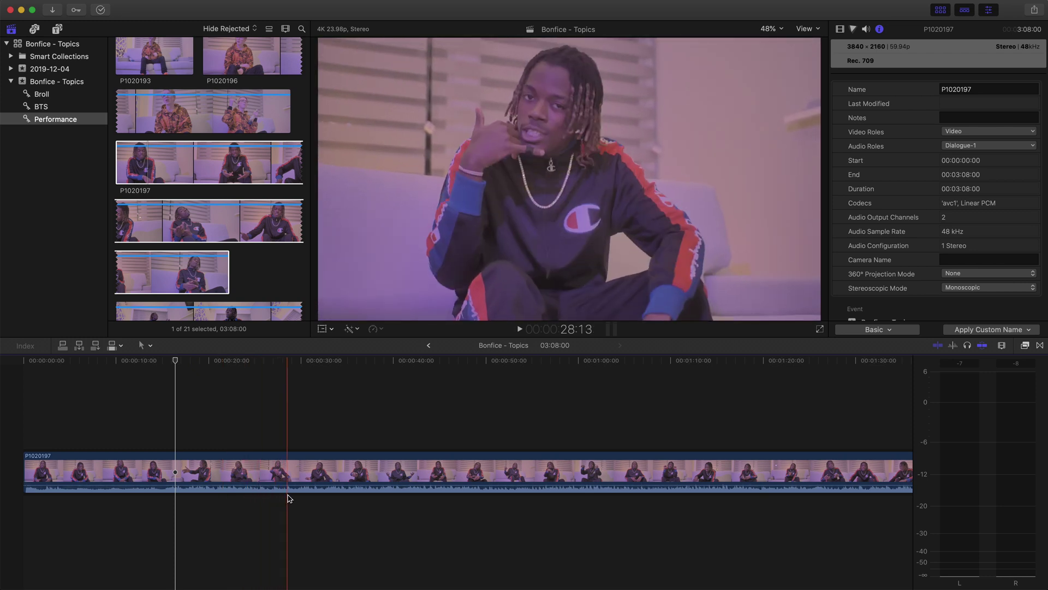
mouse_move(265, 483)
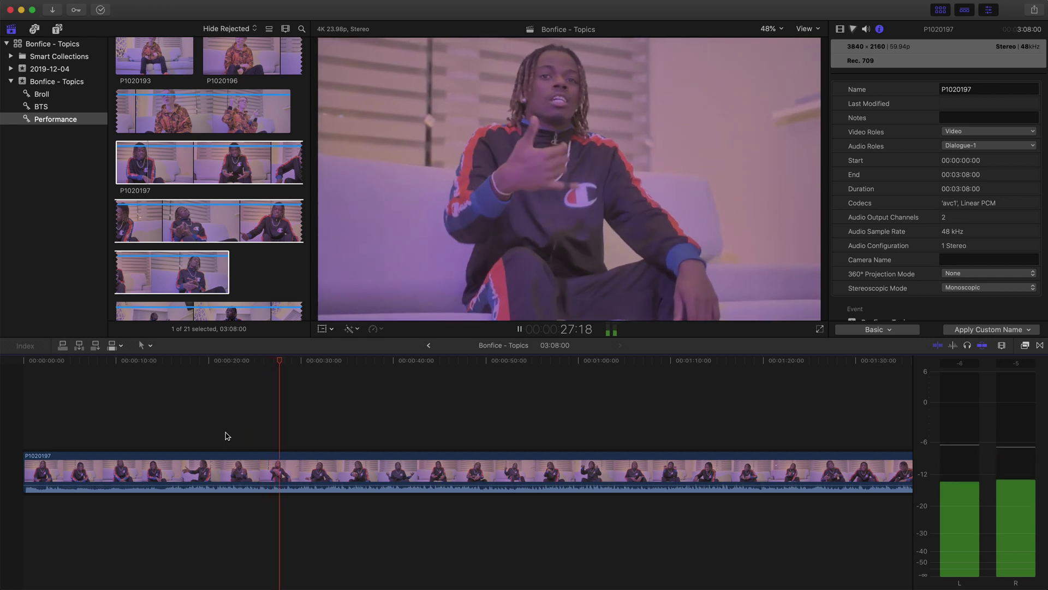
key(space)
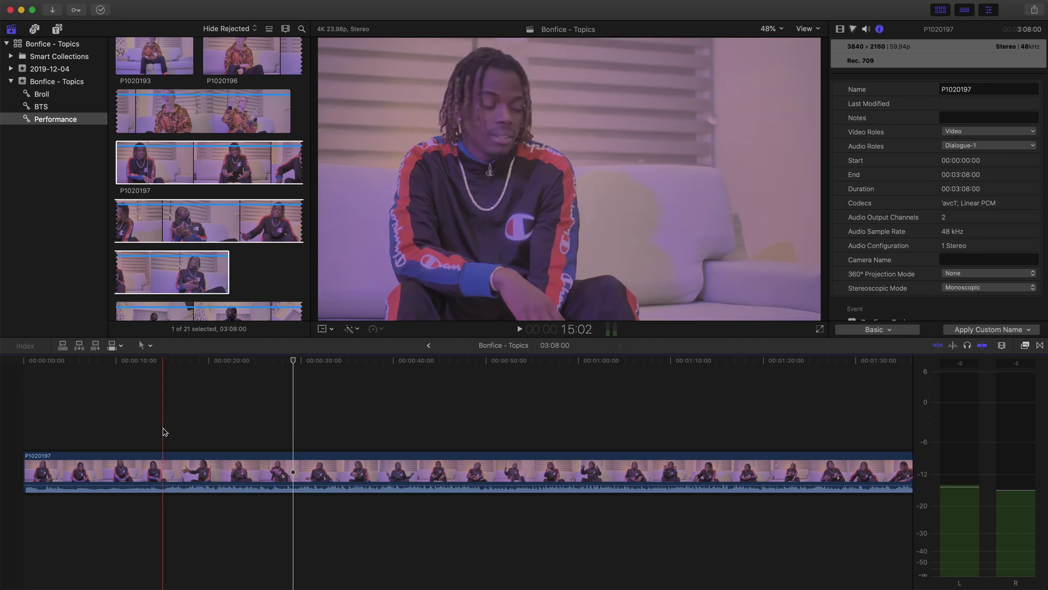
key(super+equal)
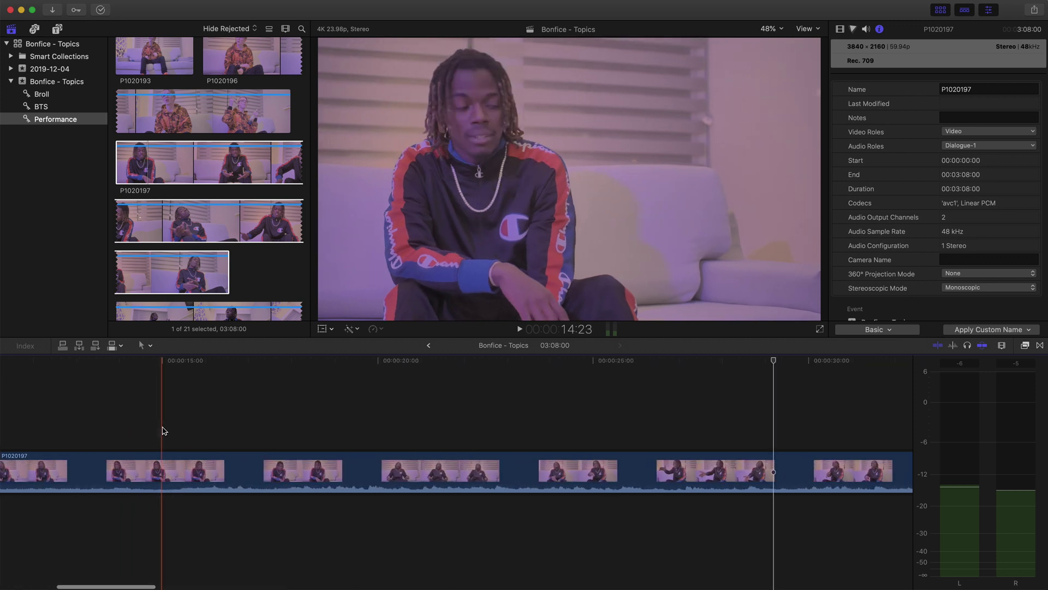
key(super+equal)
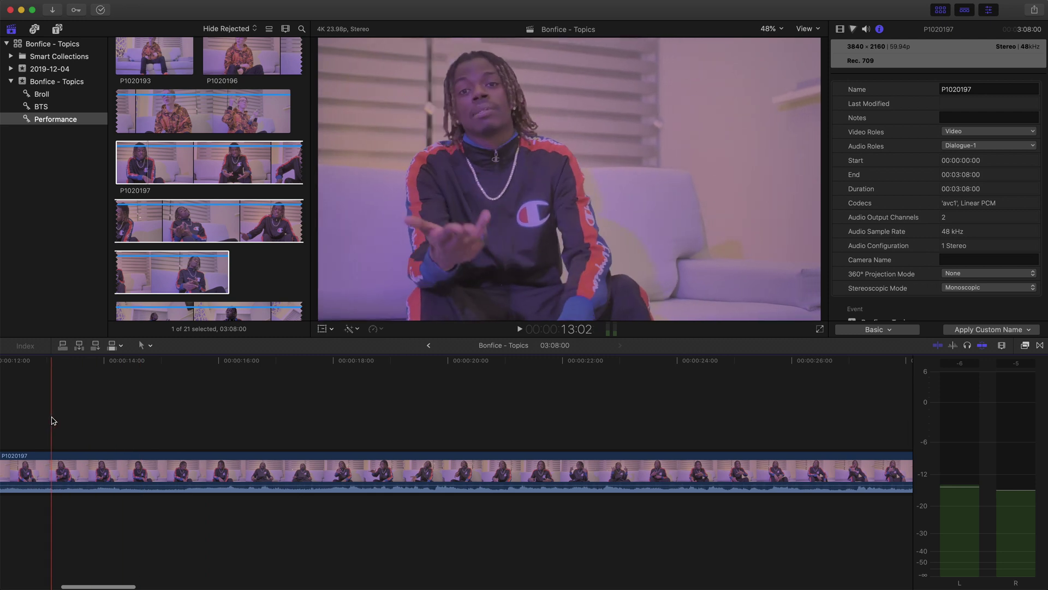
key(space)
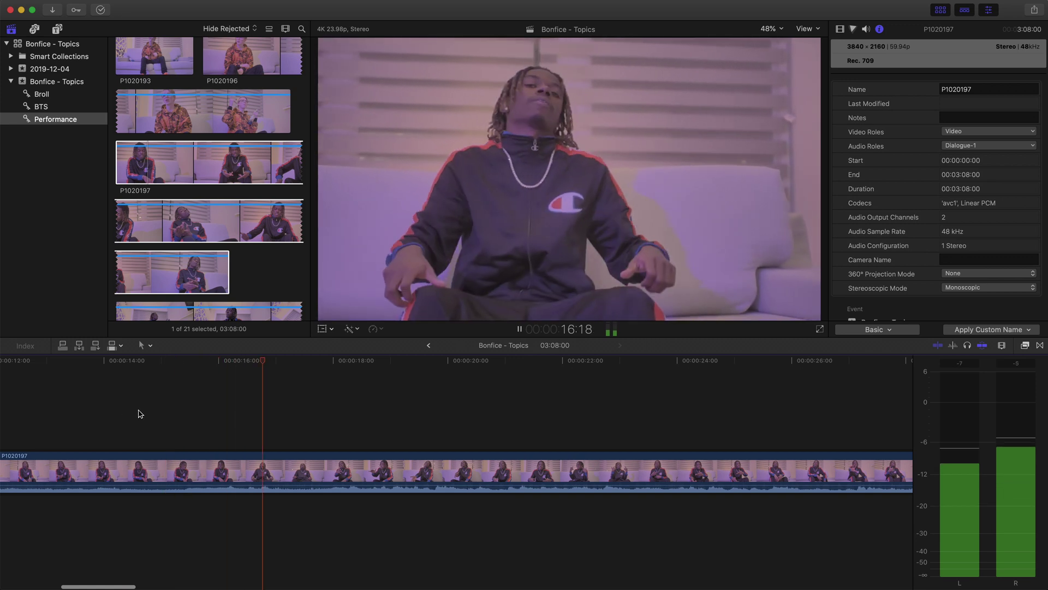
key(space)
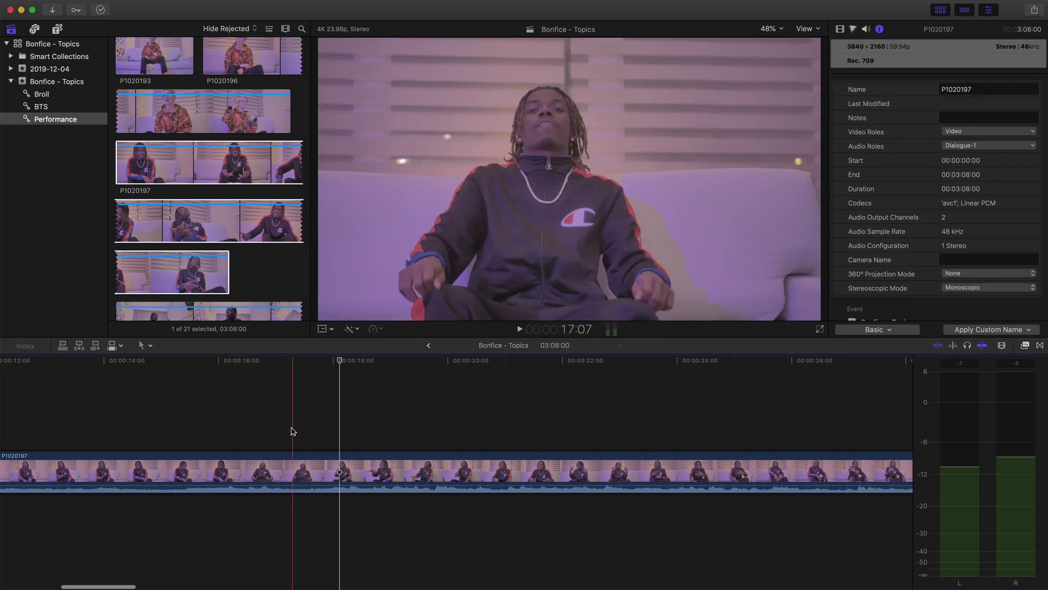
key(space)
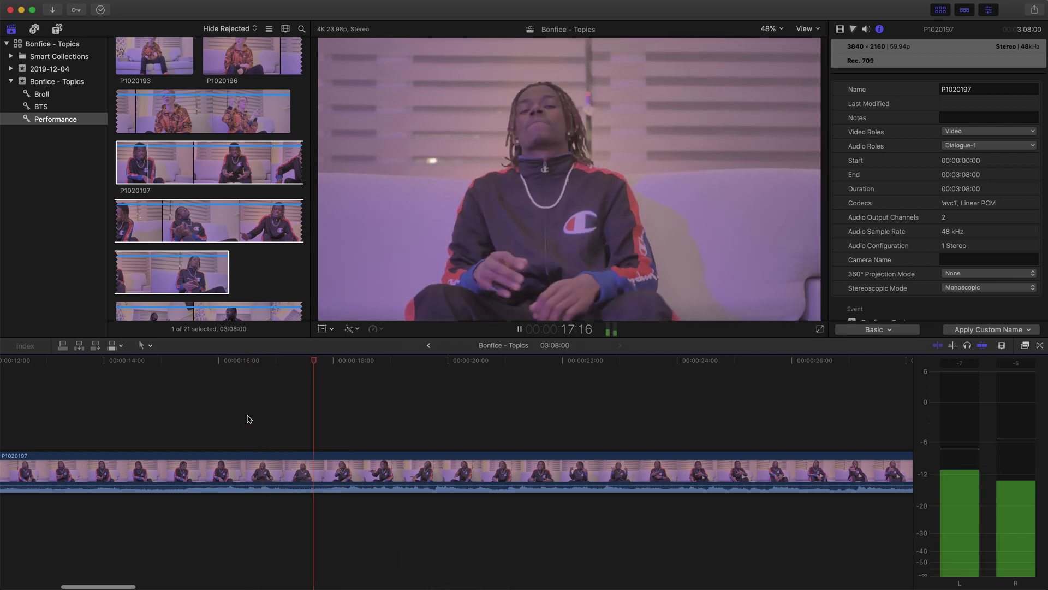
key(space)
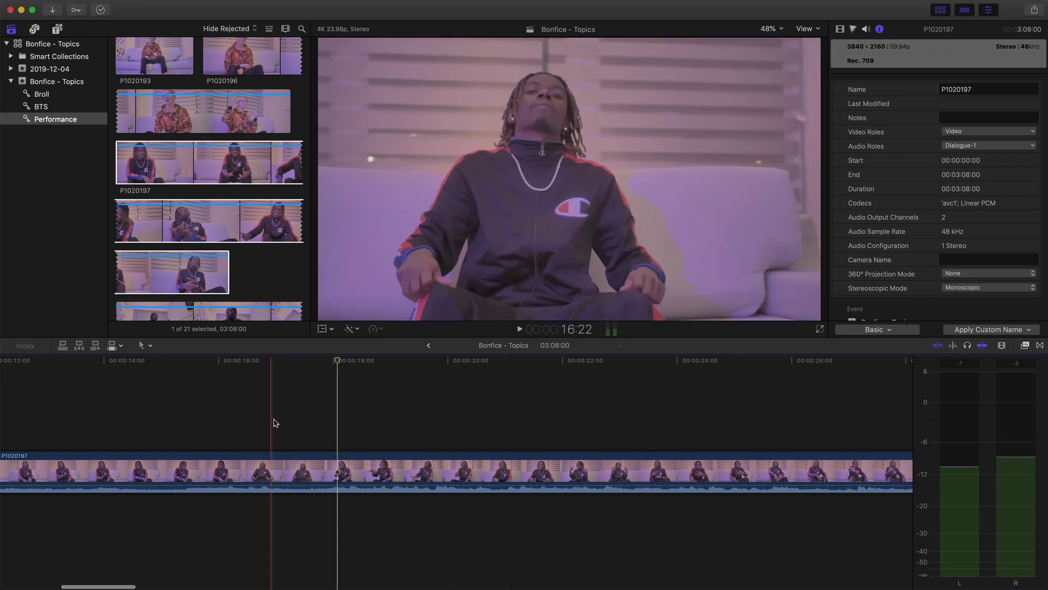
key(space)
key(space)
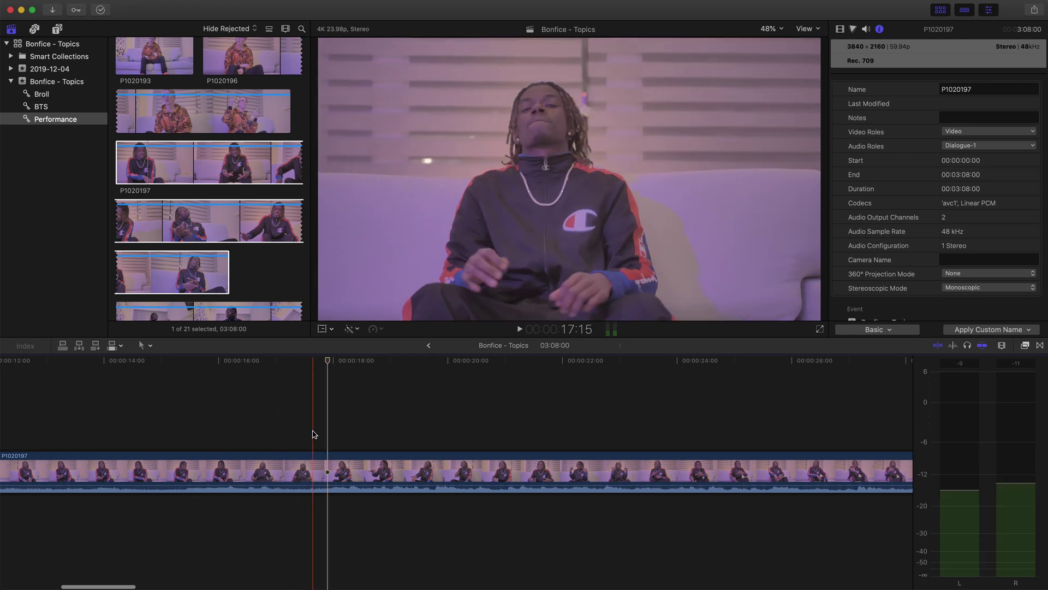
- Add a marker to the P1020197 clip at 17:15 for the sync point
key(super+equal)
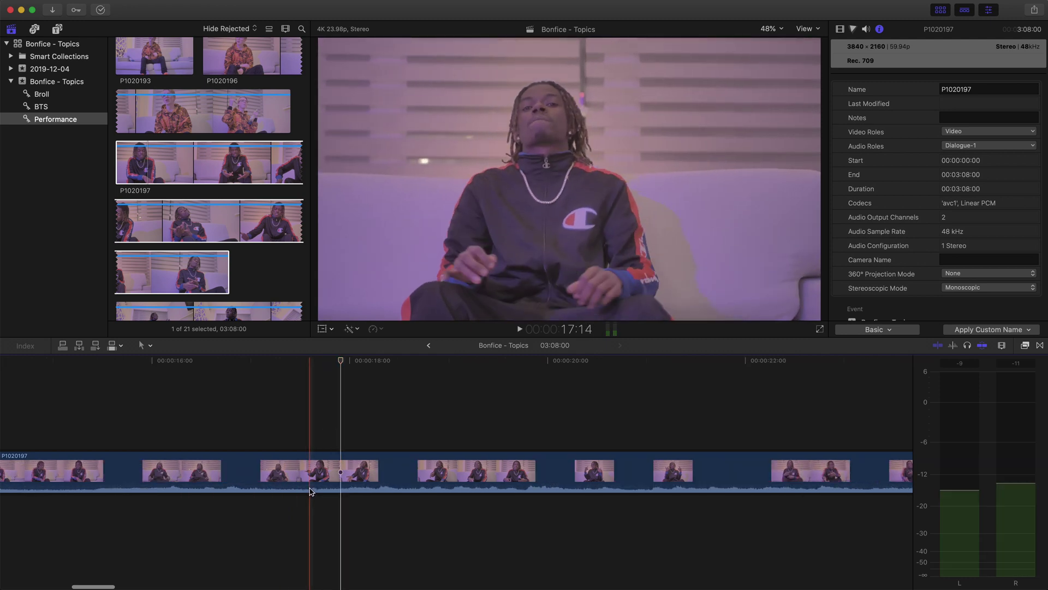
key(super+equal)
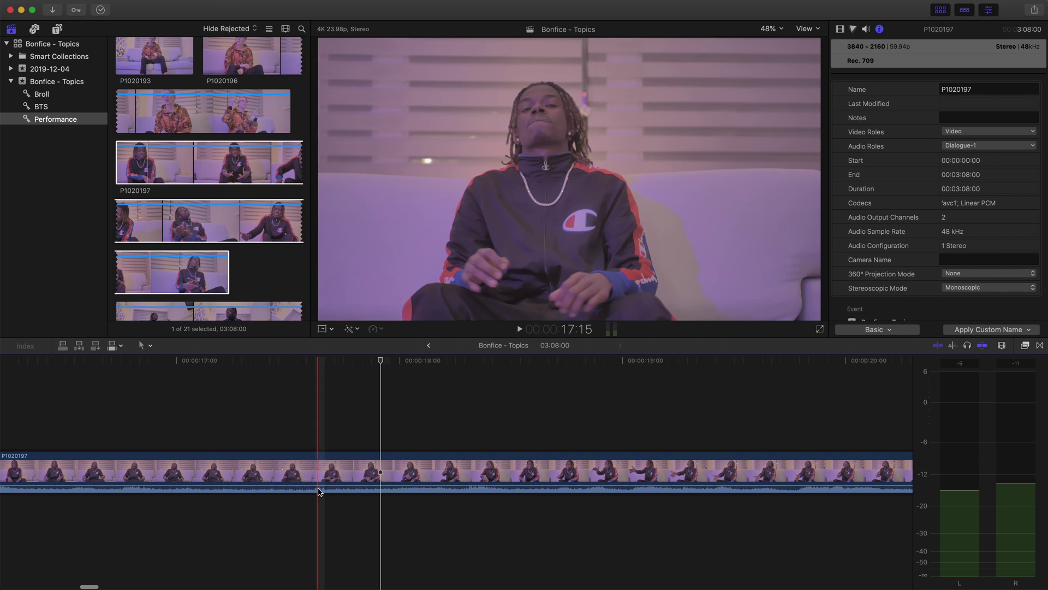
click(317, 414)
click(316, 475)
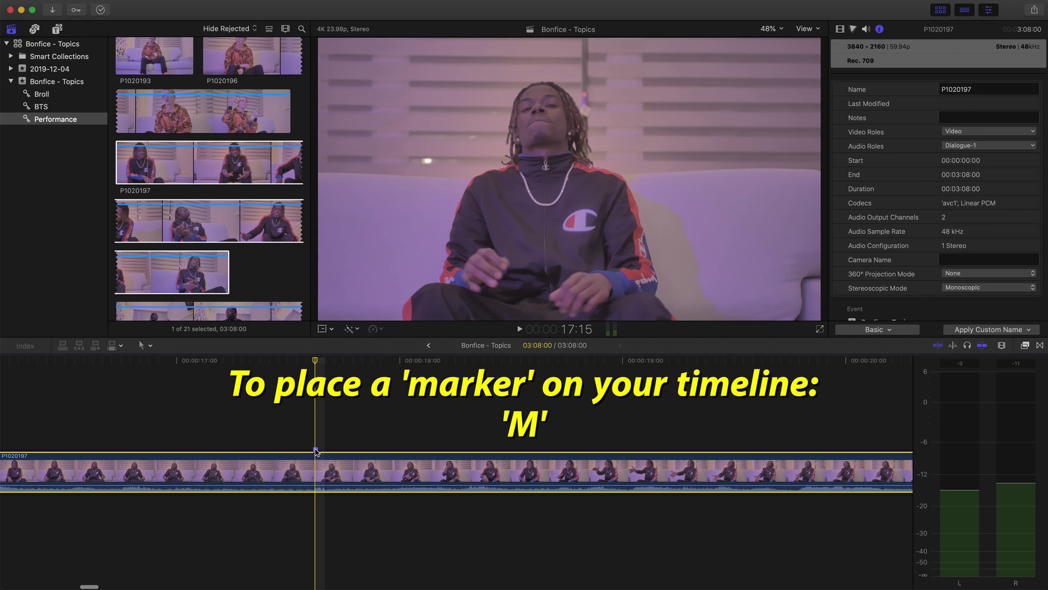
key(m)
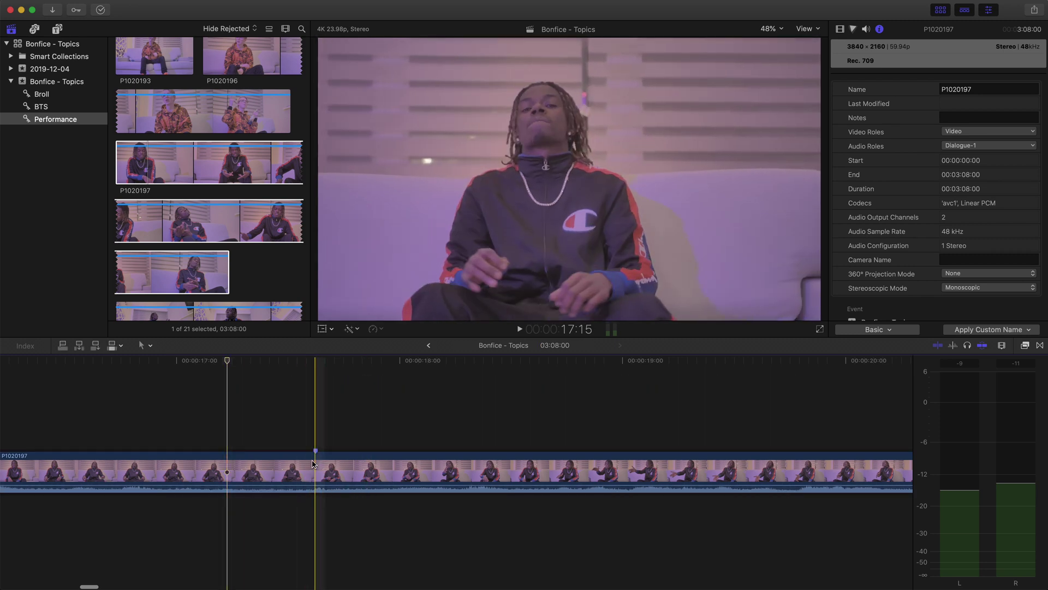
- Connect the TOPICS MASTER 2 audio track beneath P1020197 at the start of the timeline
scroll(234, 229, up, 5)
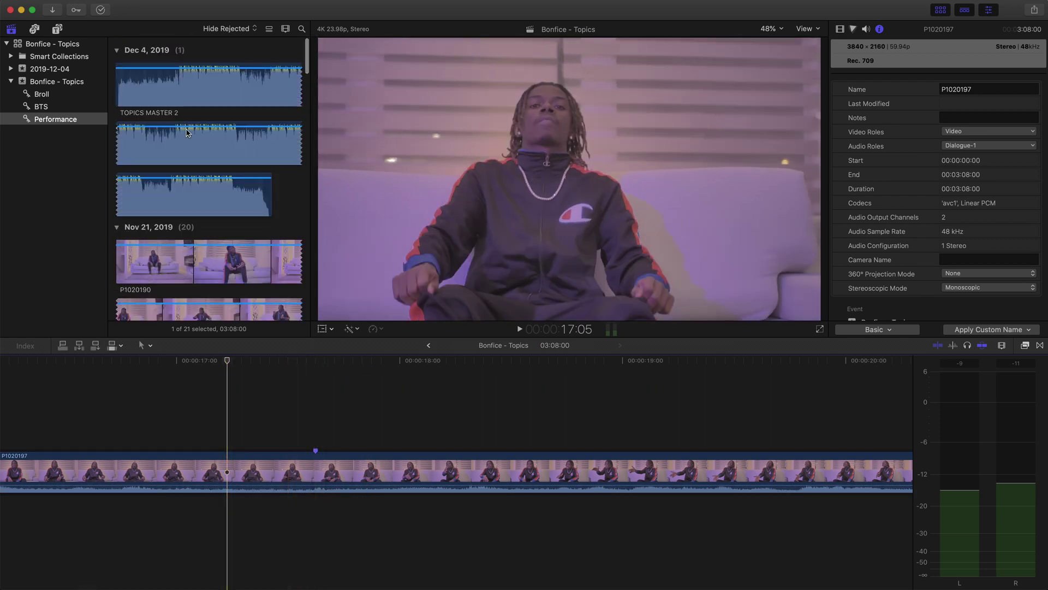
key(shift+z)
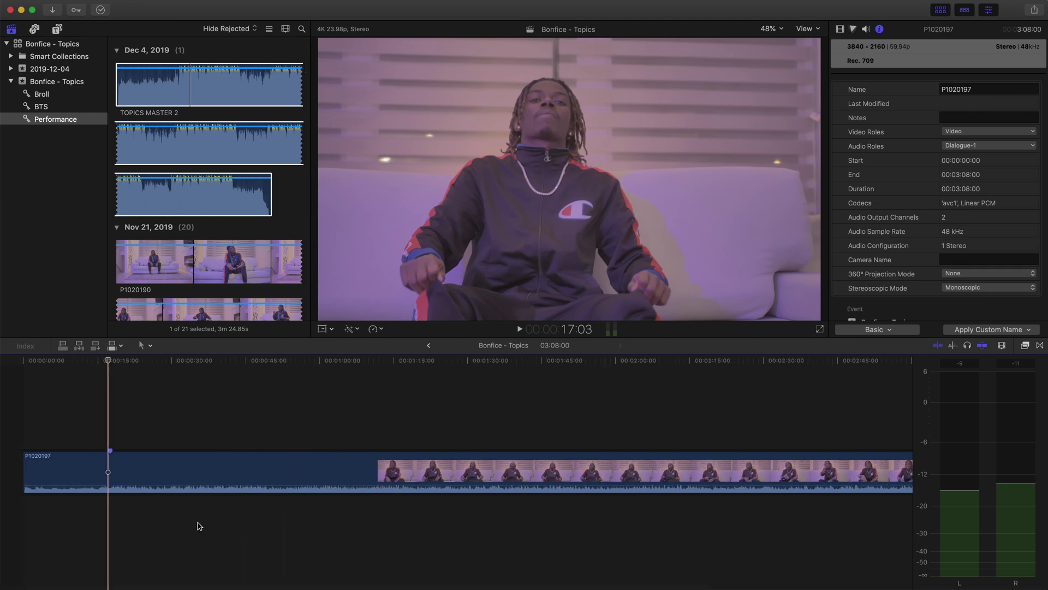
key(super+minus)
key(super+minus)
drag(159, 85, 18, 529)
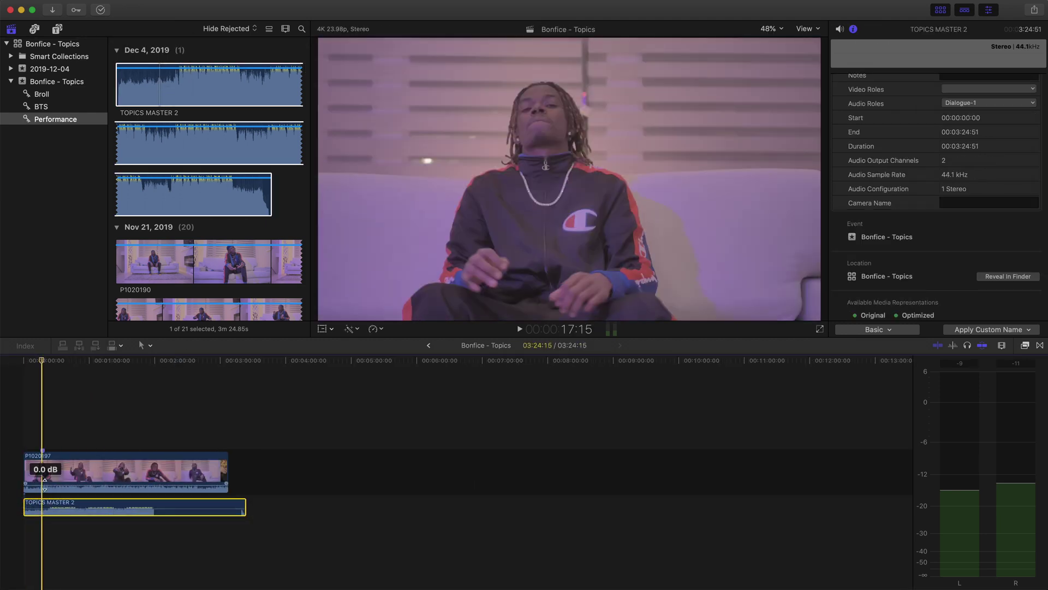
- Disable the P1020197 clip so that only the TOPICS MASTER 2 track plays
key(super+equal)
key(super+equal)
key(super+equal)
key(super+equal)
key(super+equal)
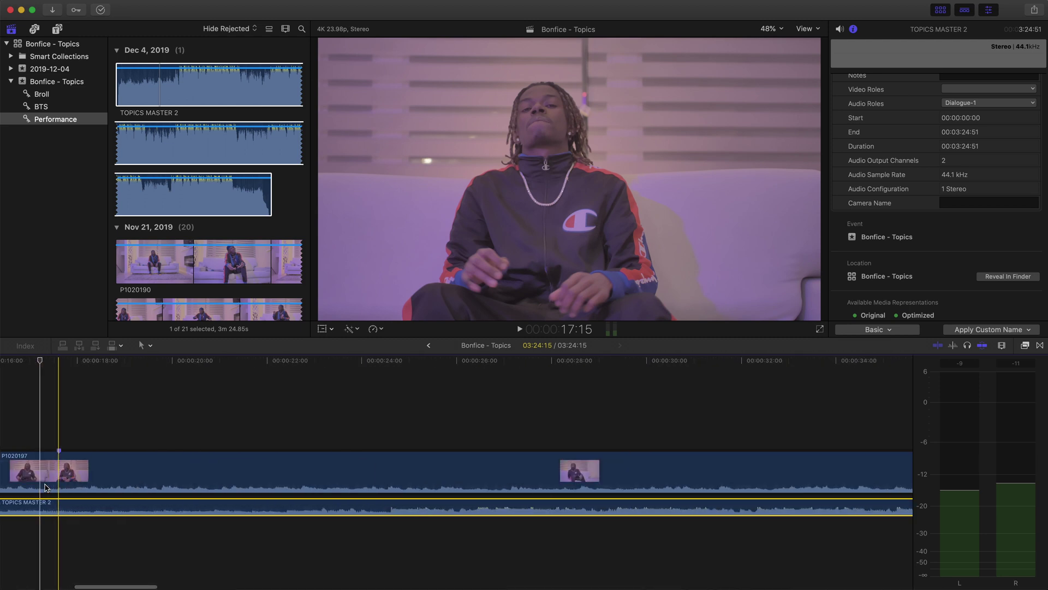
key(super+minus)
click(177, 474)
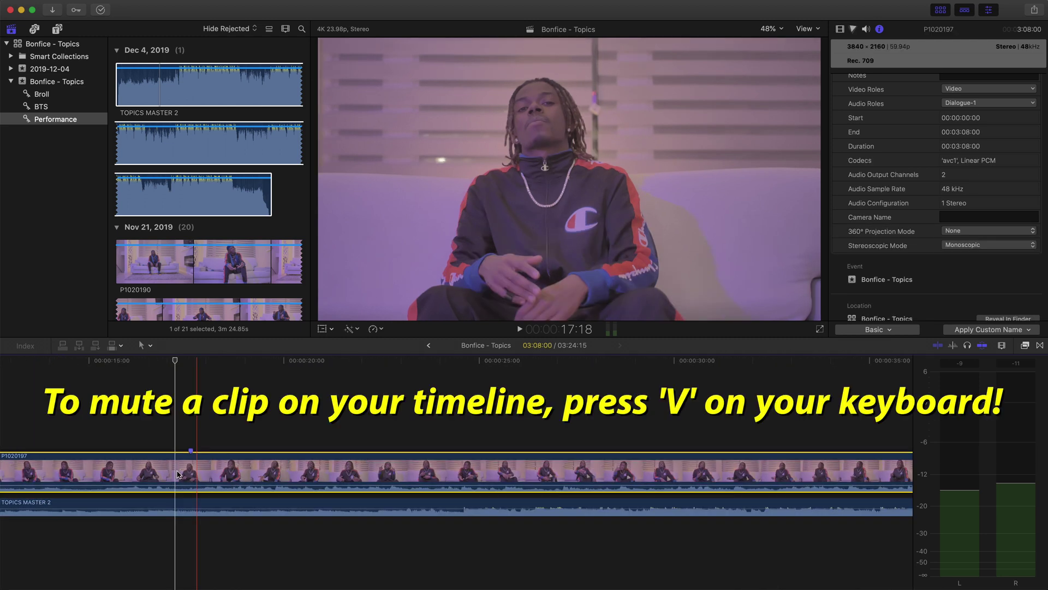
key(v)
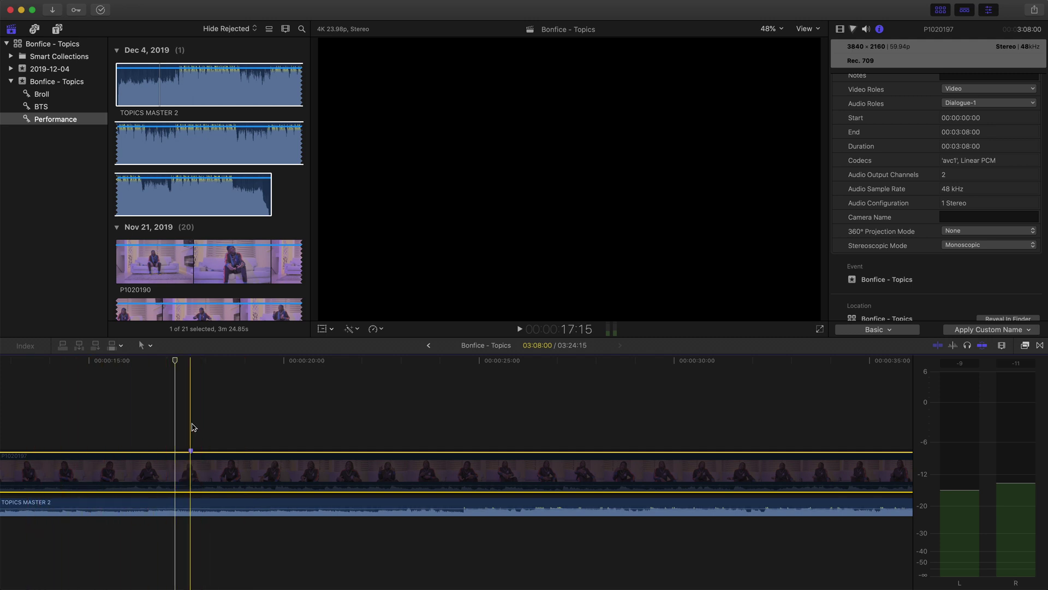
- Play TOPICS MASTER 2 to locate the matching beat change and add a marker to the track at 24:15
key(space)
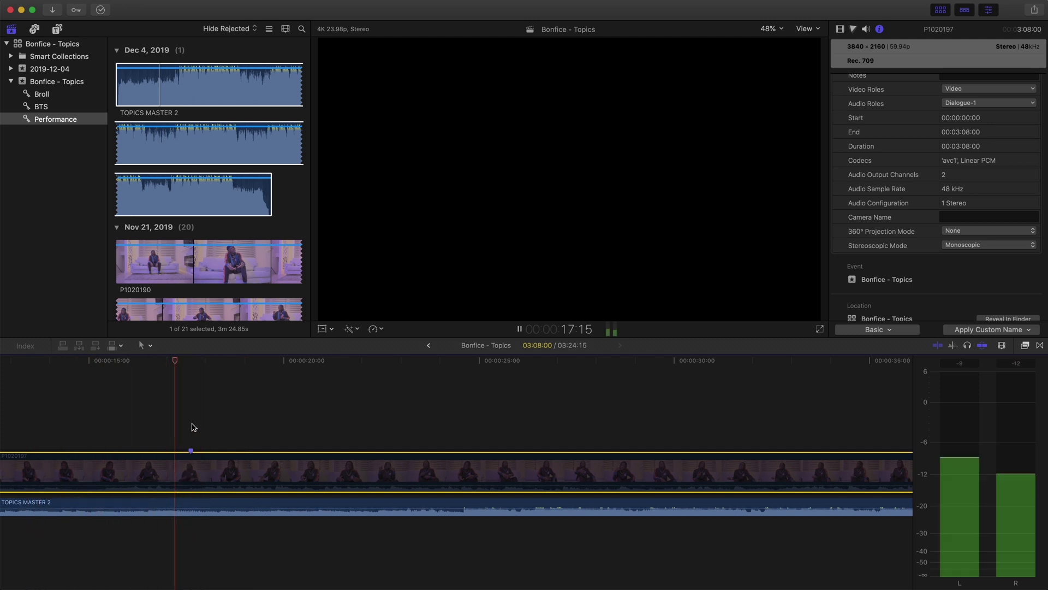
key(space)
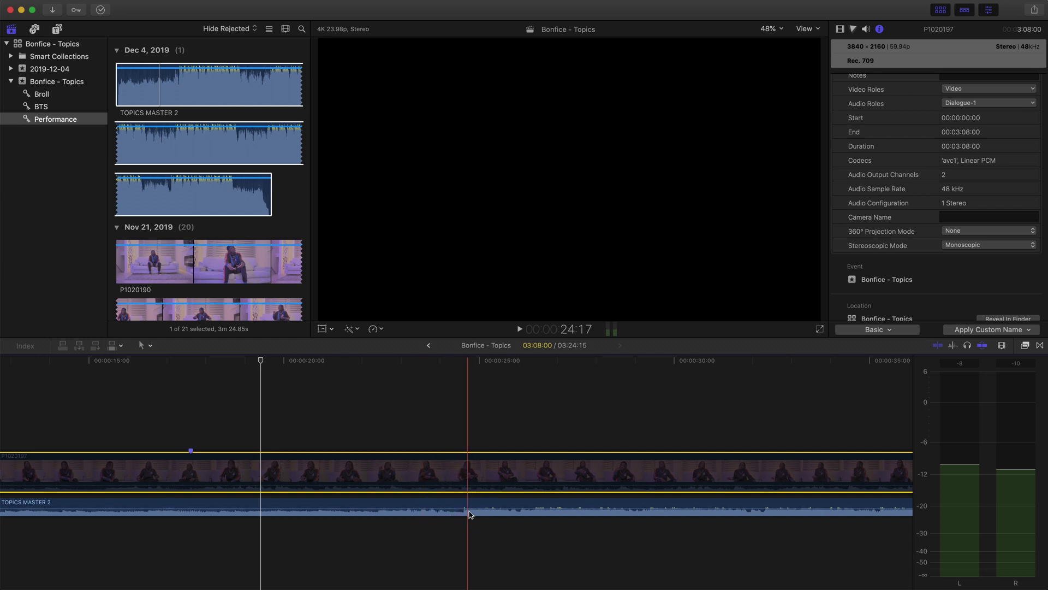
key(space)
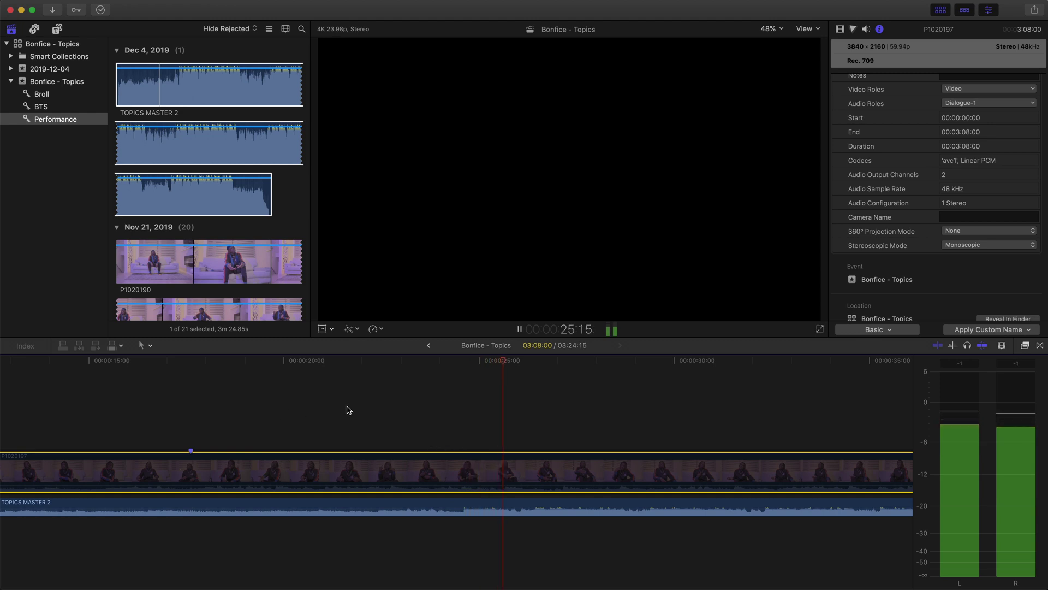
click(394, 412)
key(space)
click(464, 452)
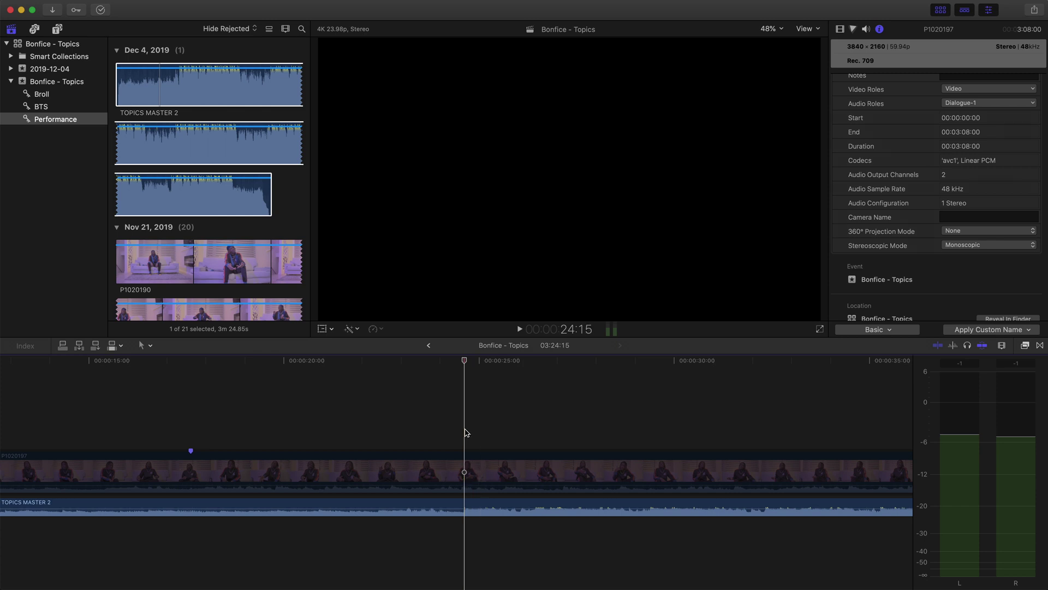
key(super+equal)
key(super+equal)
key(super+equal)
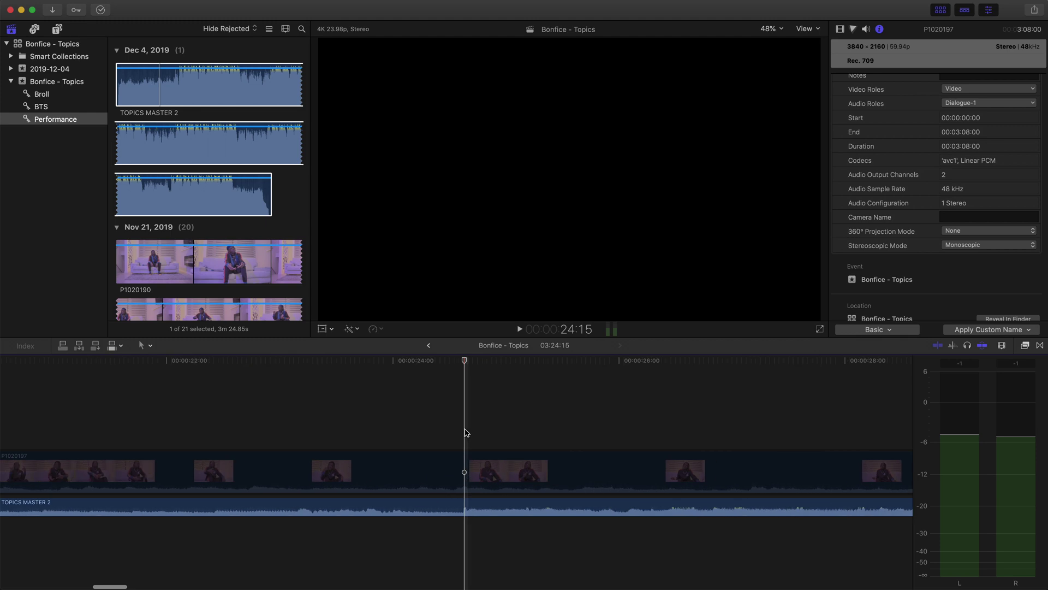
key(super+equal)
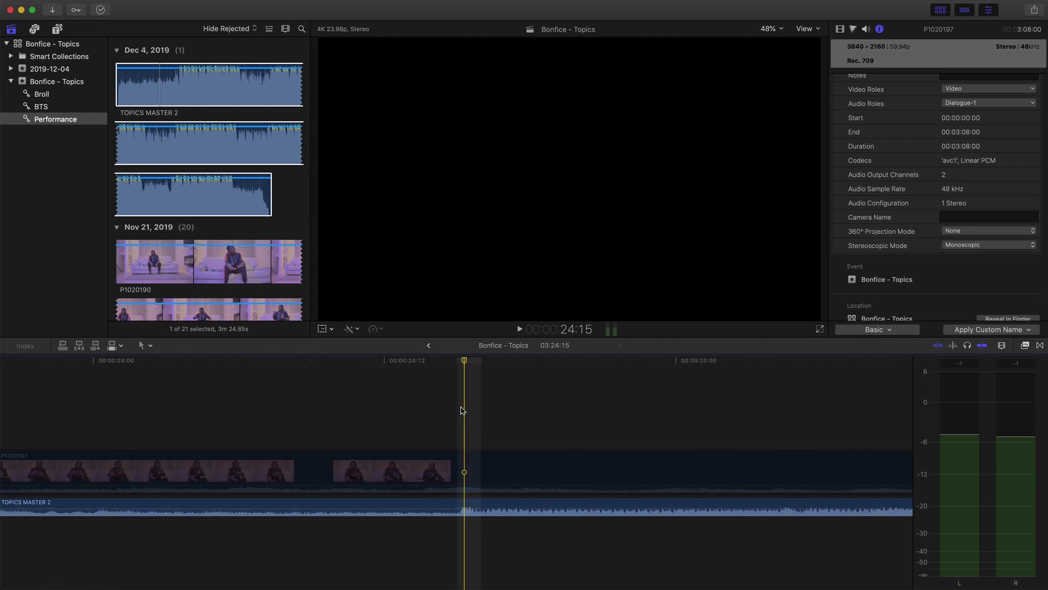
click(467, 362)
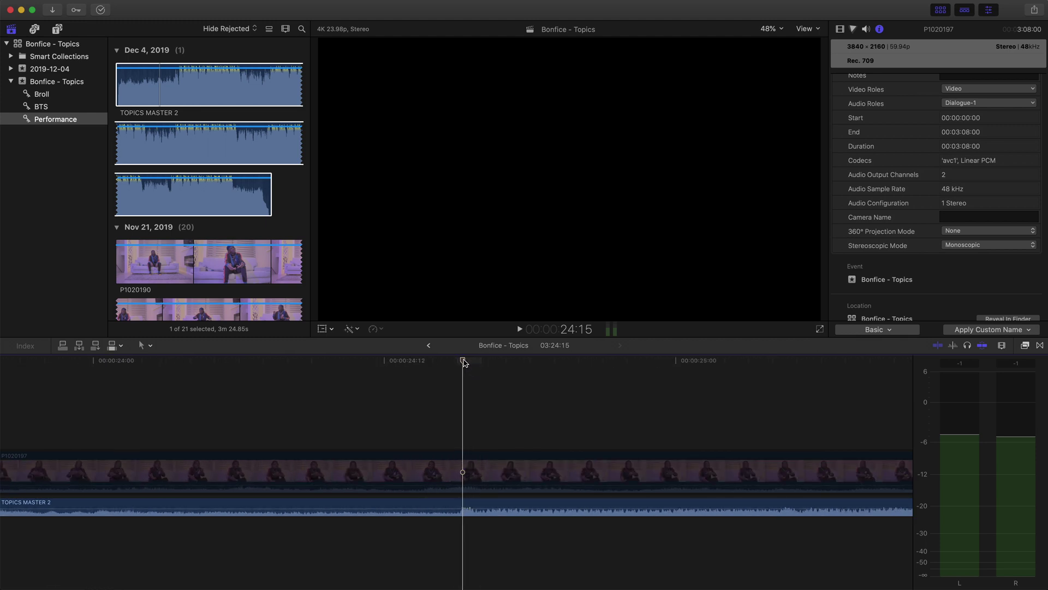
click(468, 503)
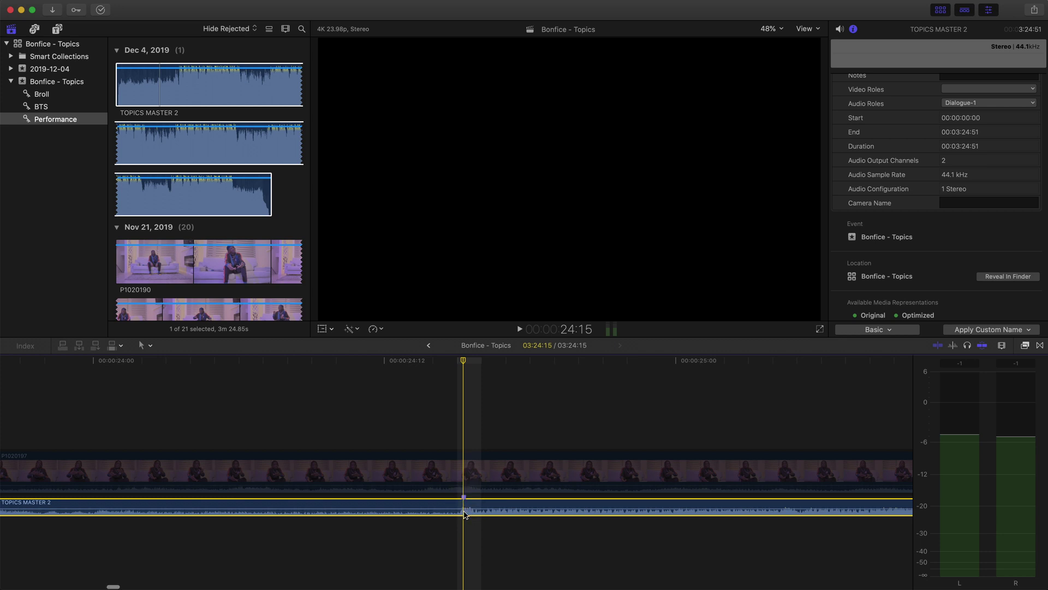
- Shift TOPICS MASTER 2 earlier so its marker lines up with the P1020197 marker, with the track trimmed to begin at the timeline start
key(super+minus)
key(super+minus)
key(super+minus)
key(super+minus)
key(super+minus)
key(super+minus)
key(super+minus)
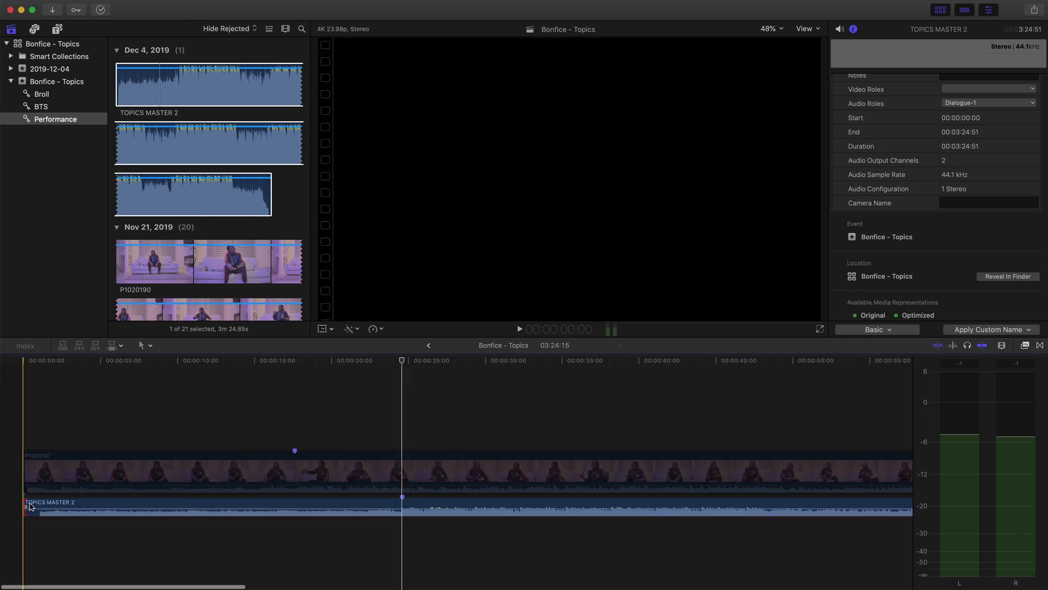
drag(30, 506, 202, 507)
drag(324, 507, 220, 506)
drag(89, 505, 27, 502)
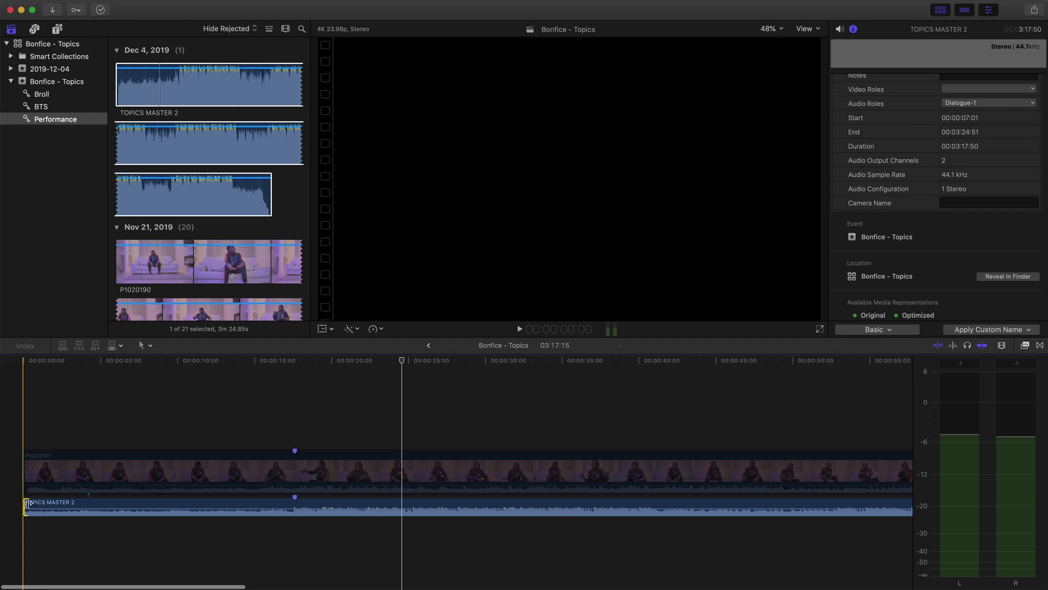
- Re-enable the P1020197 clip in the timeline
click(25, 453)
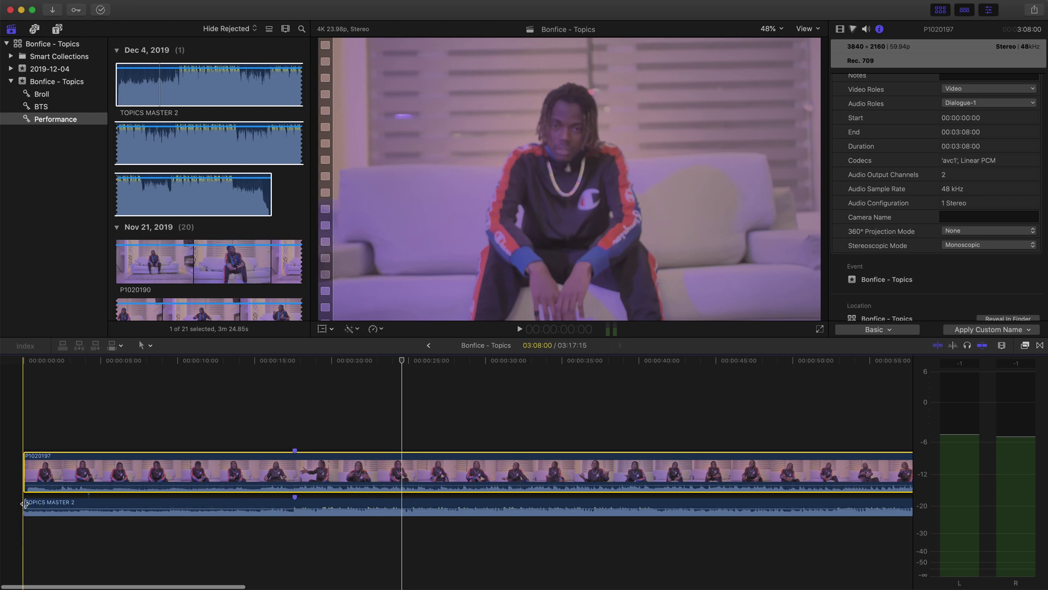
- Insert a Custom generator at the timeline start, ahead of the P1020197 clip
drag(24, 503, 26, 503)
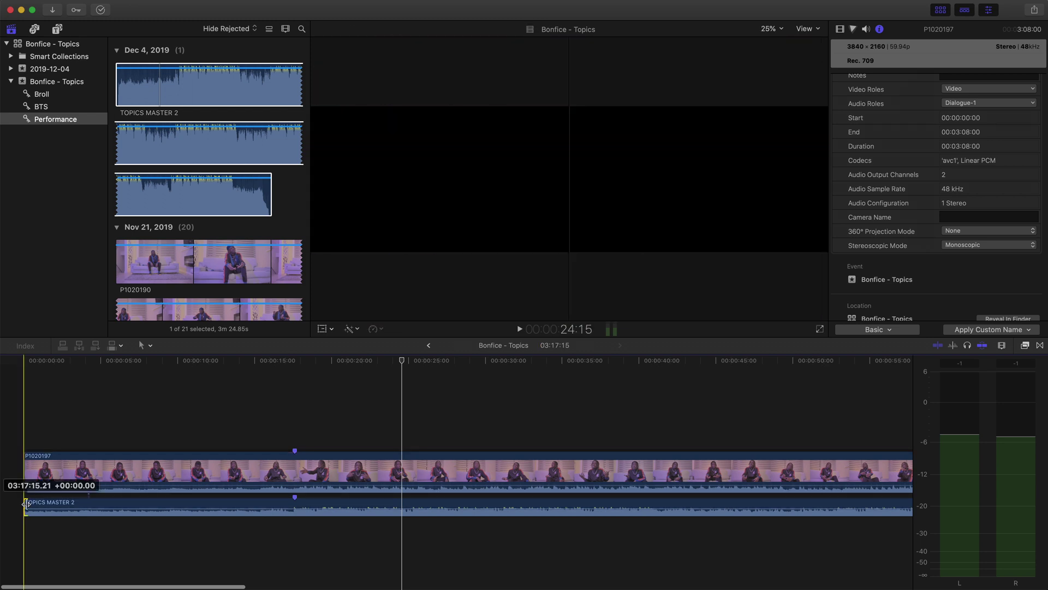
click(57, 29)
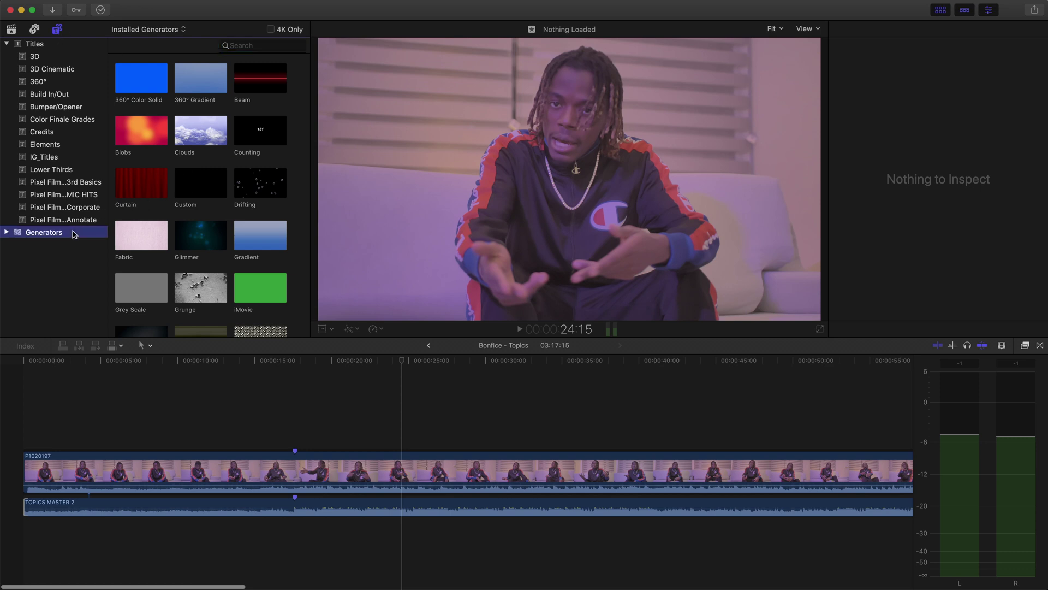
drag(200, 188, 22, 480)
- Extend TOPICS MASTER 2 back to its beginning and trim the Custom generator to 7:00 so both start together
drag(178, 502, 147, 503)
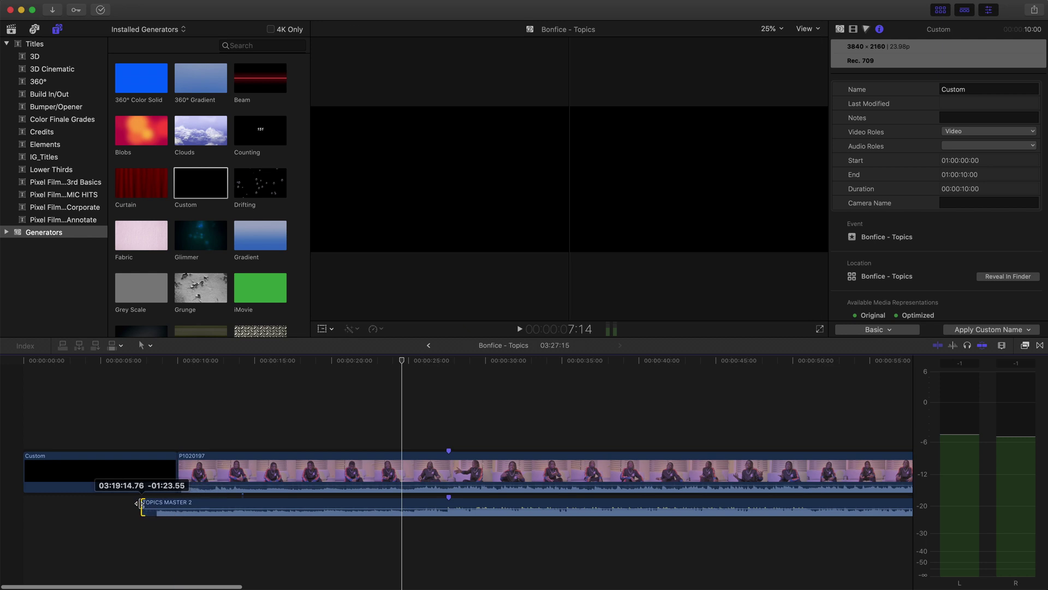
drag(32, 507, 71, 472)
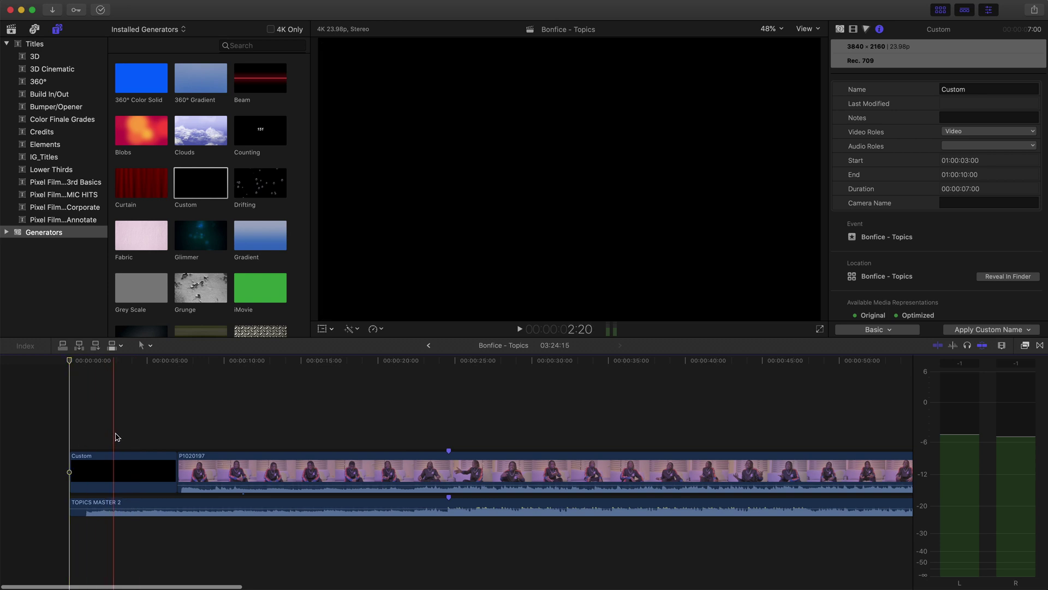
- Play the timeline across the aligned markers at 24:15 to check the sync between P1020197 and TOPICS MASTER 2
click(451, 437)
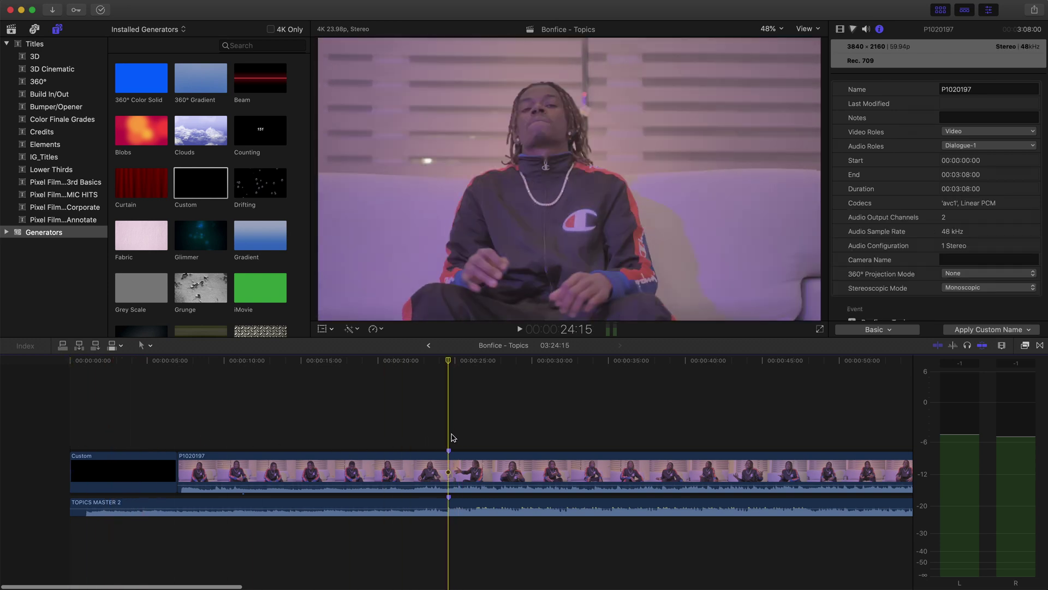
key(super+equal)
key(super+equal)
key(super+equal)
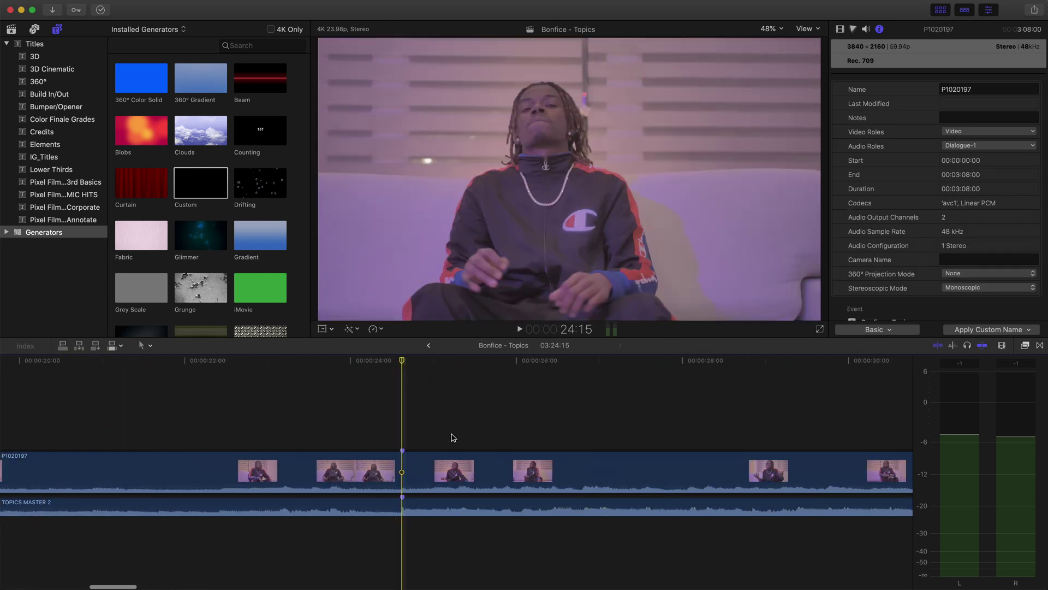
key(super+equal)
click(152, 424)
key(space)
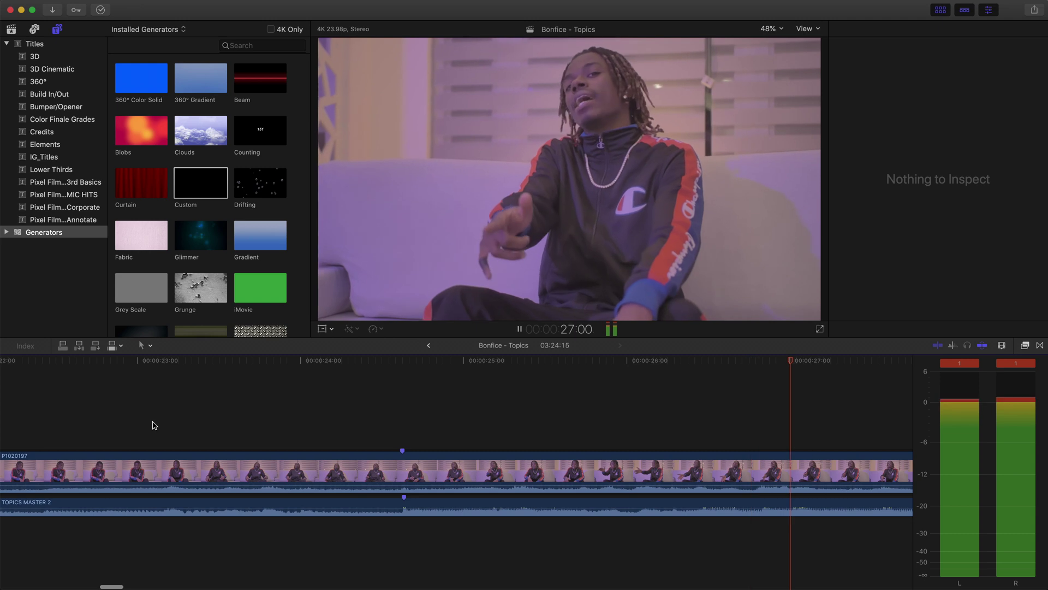
key(space)
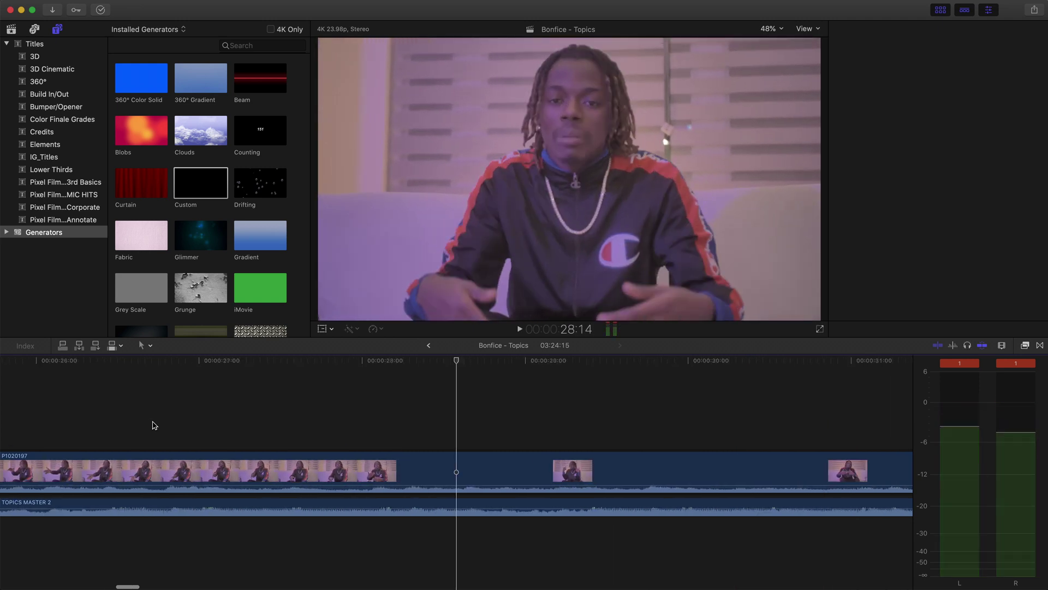
- Shift TOPICS MASTER 2 about 3 frames later so its marker falls behind the P1020197 marker
key(super+minus)
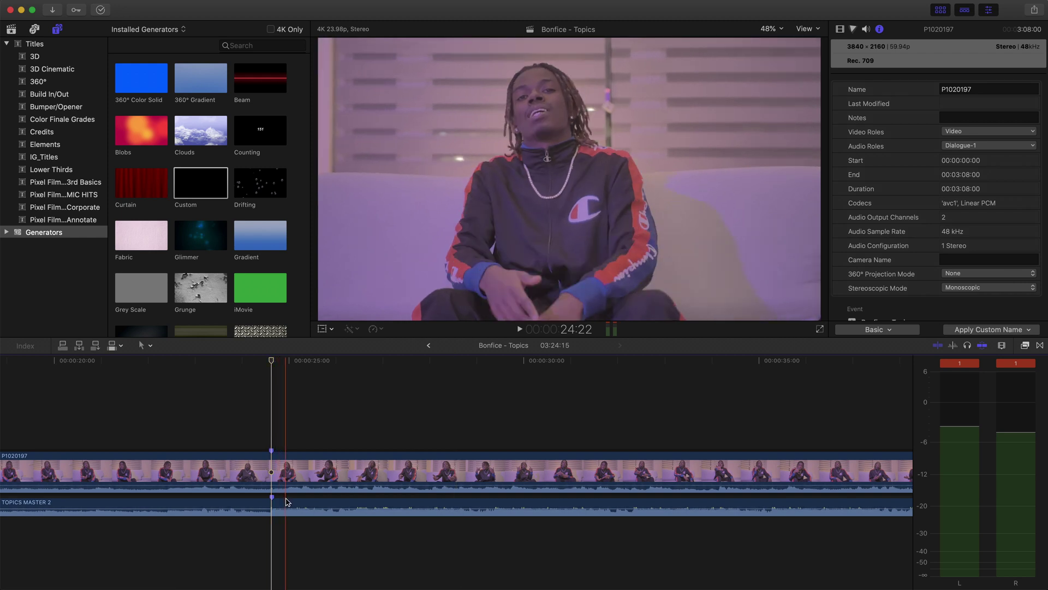
key(super+equal)
key(super+equal)
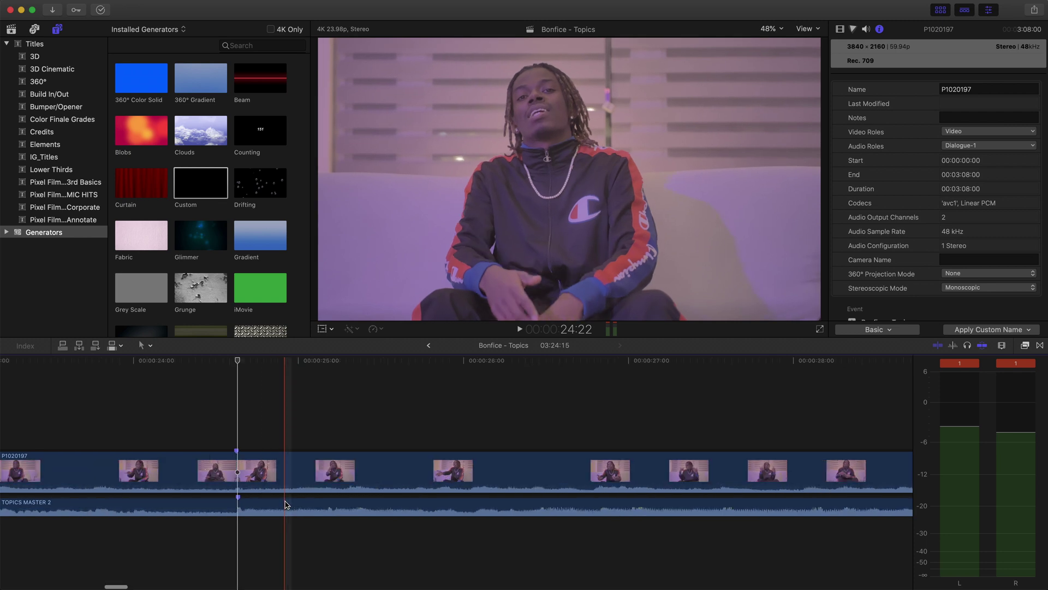
key(super+equal)
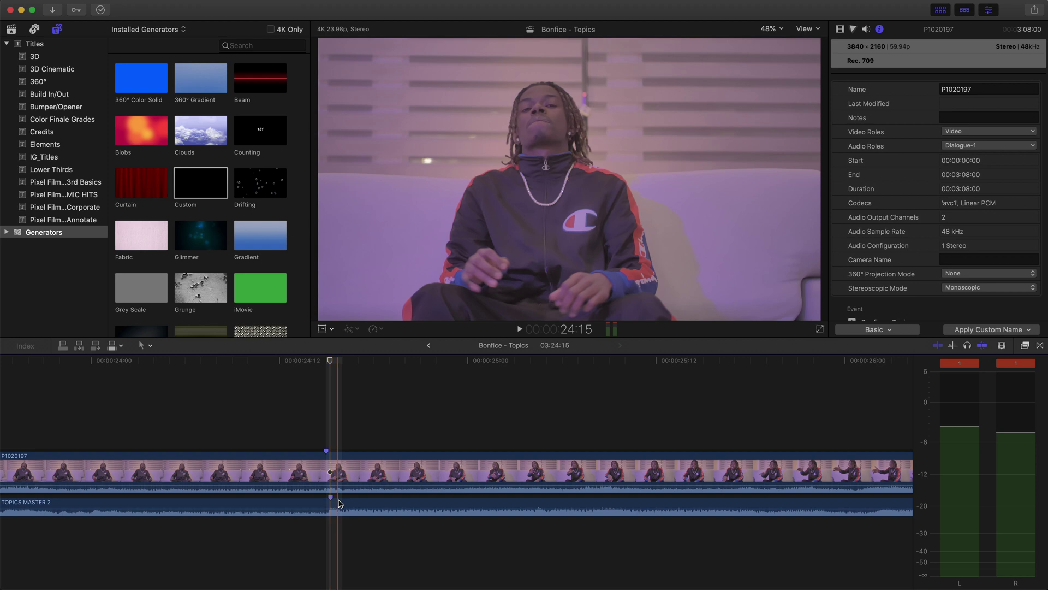
drag(338, 503, 387, 505)
click(323, 535)
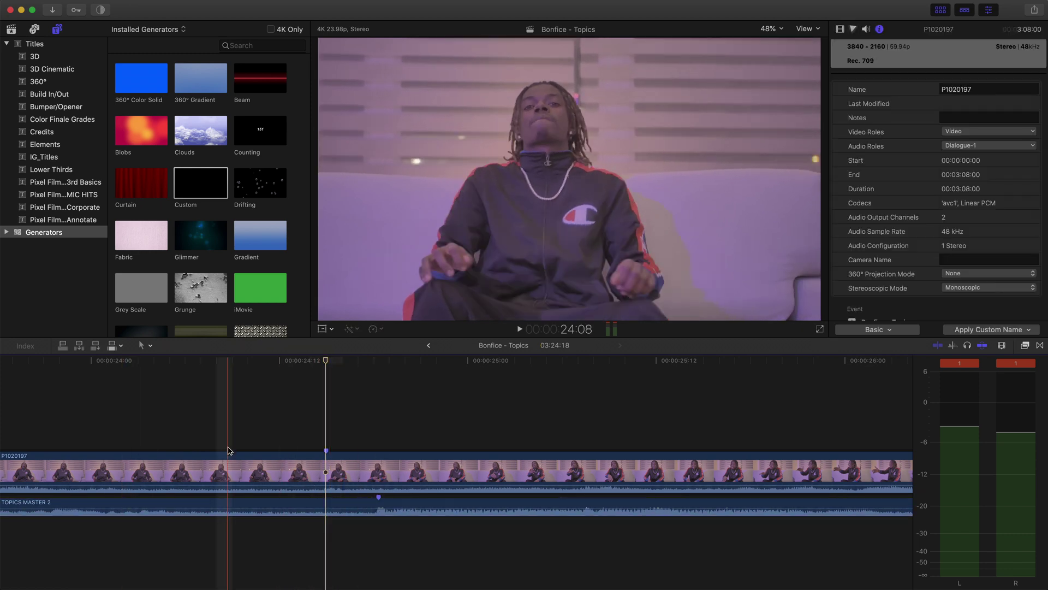
- Play from 23:07 through the offset markers to hear how the song and the footage audio compare
key(super+minus)
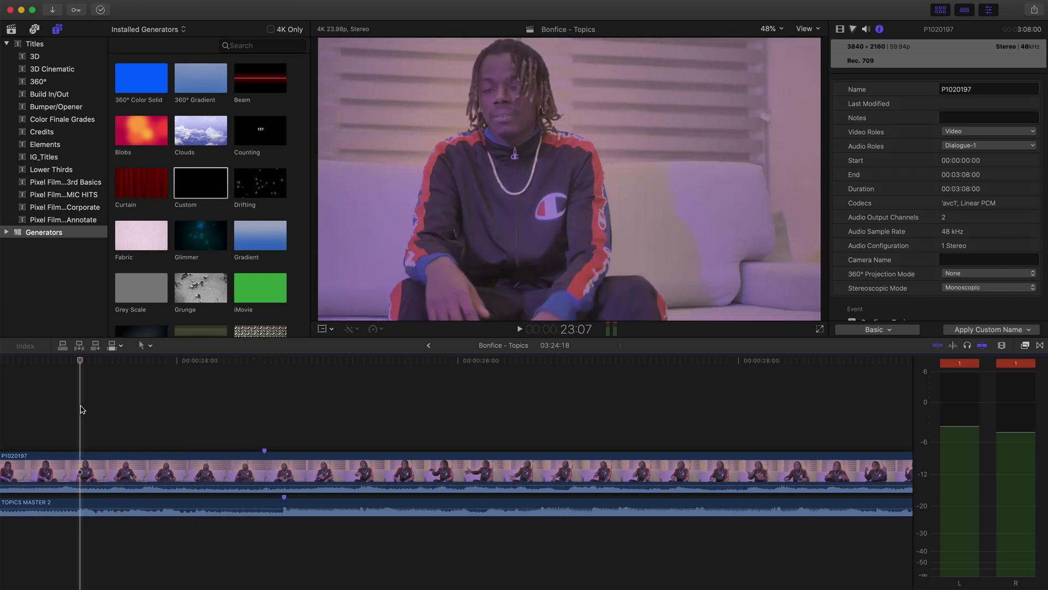
key(space)
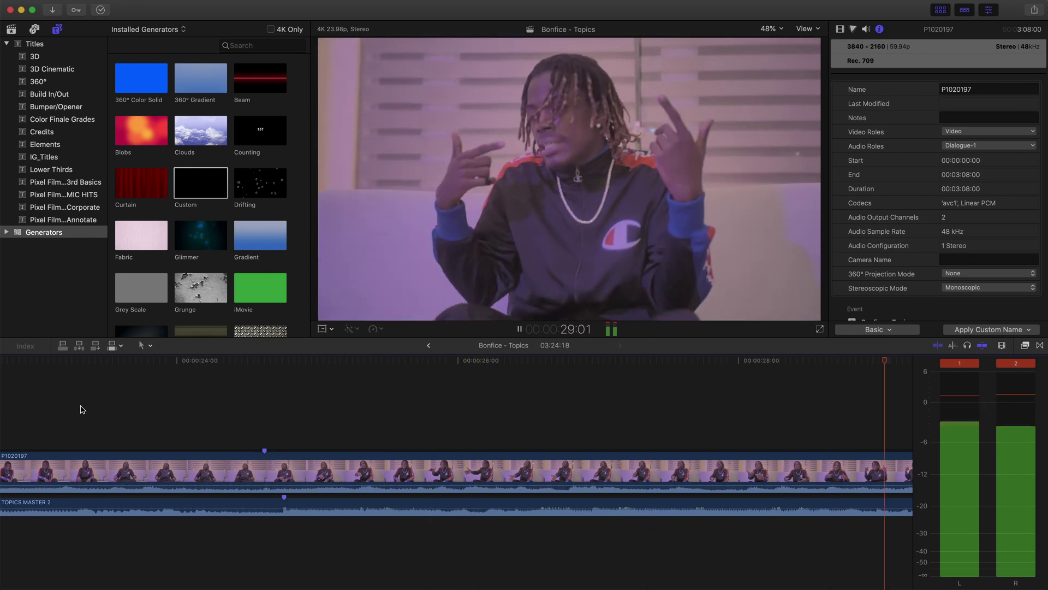
key(space)
- Move TOPICS MASTER 2 earlier so its marker lines up with the P1020197 marker again
drag(135, 586, 101, 586)
scroll(437, 470, right, 5)
drag(437, 504, 420, 503)
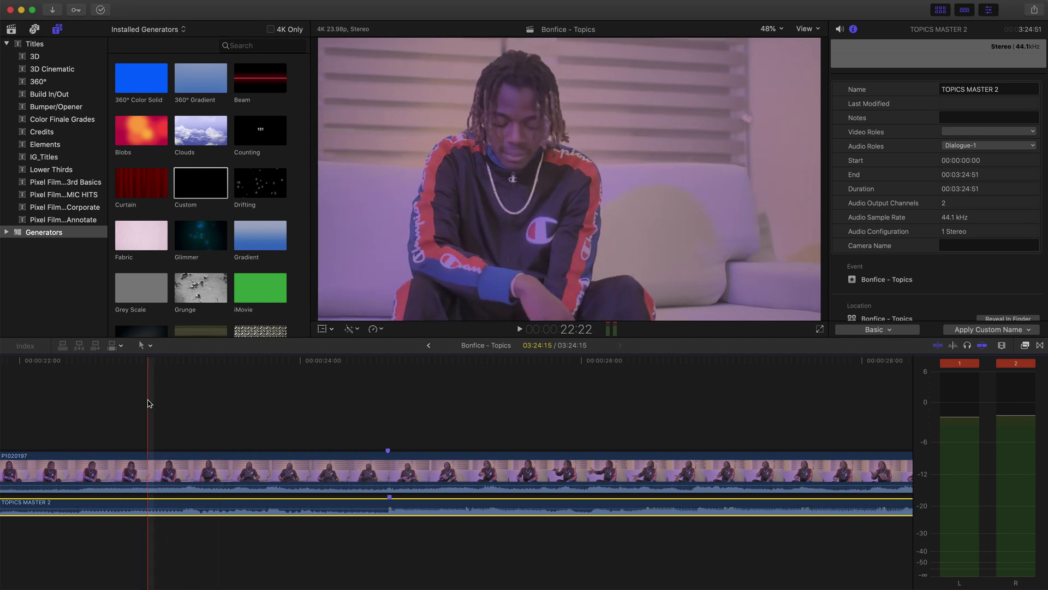
- Play the realigned section to check the sync, fit the timeline, and place the playhead at the 24:15 marker
key(space)
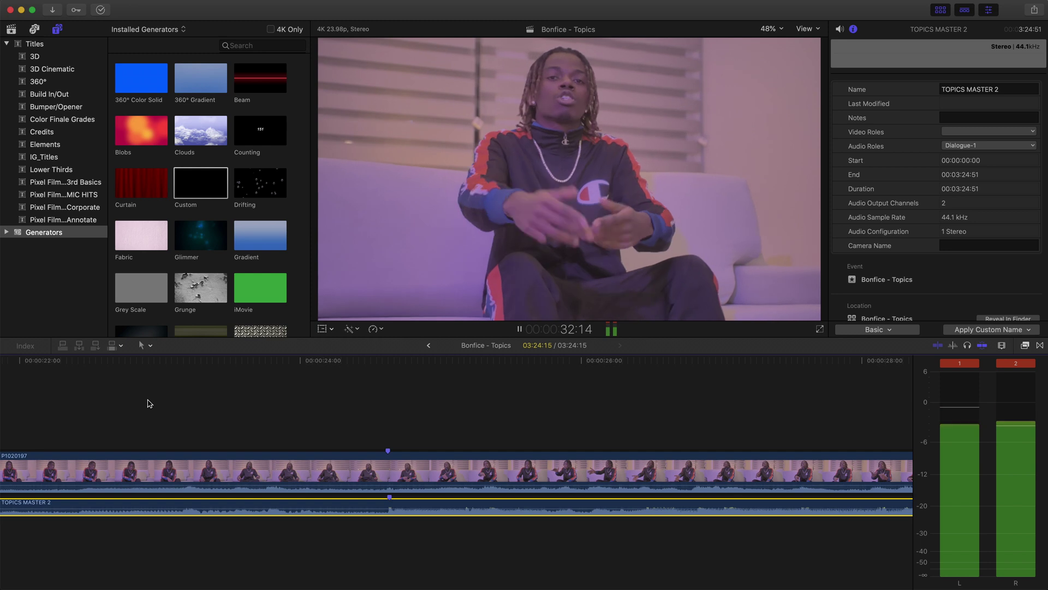
key(space)
key(shift+z)
click(493, 454)
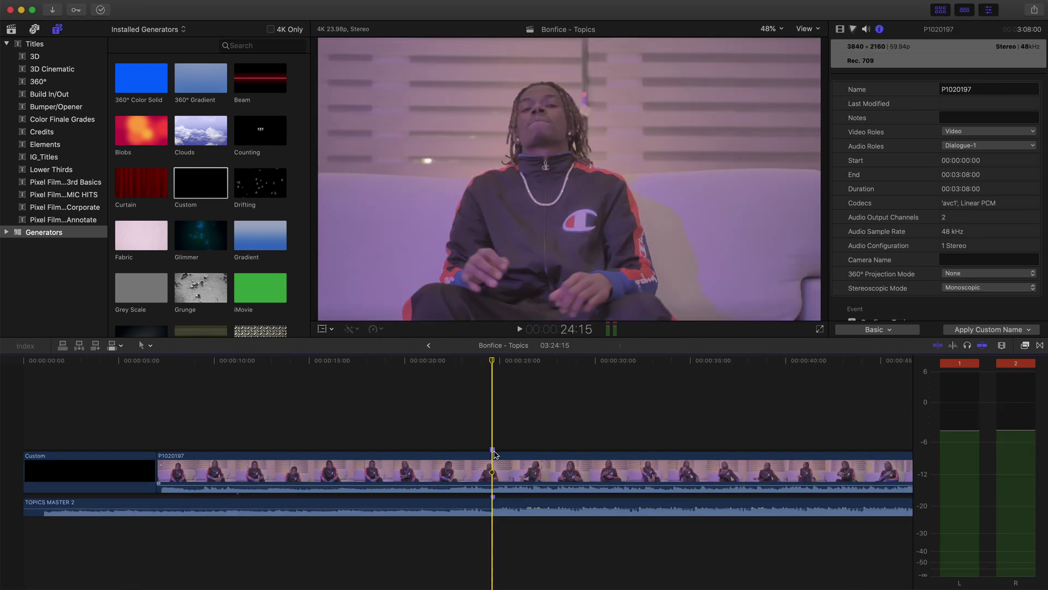